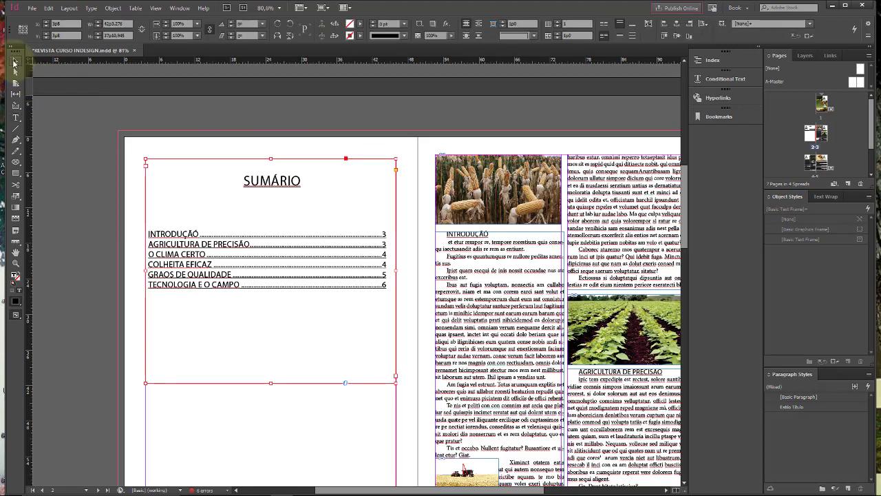
{"action": "double_click", "coordinate": [822, 107]}
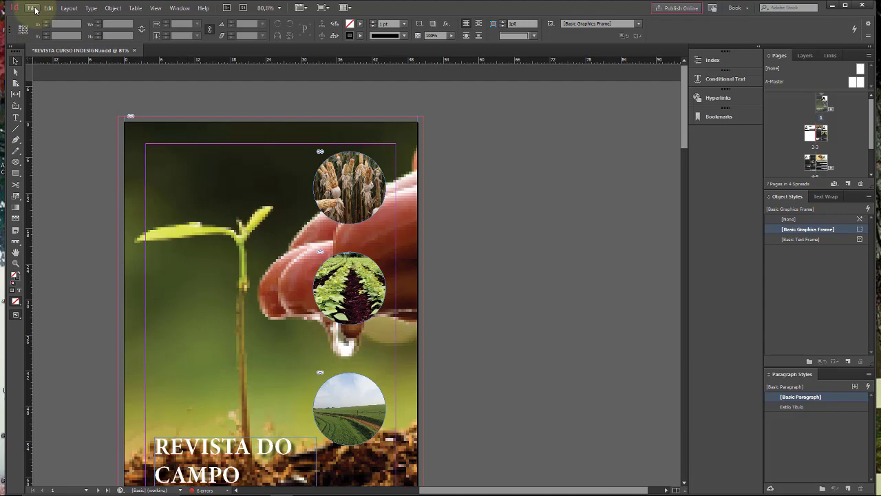
{"action": "left_click", "coordinate": [33, 9]}
{"action": "left_click", "coordinate": [60, 82]}
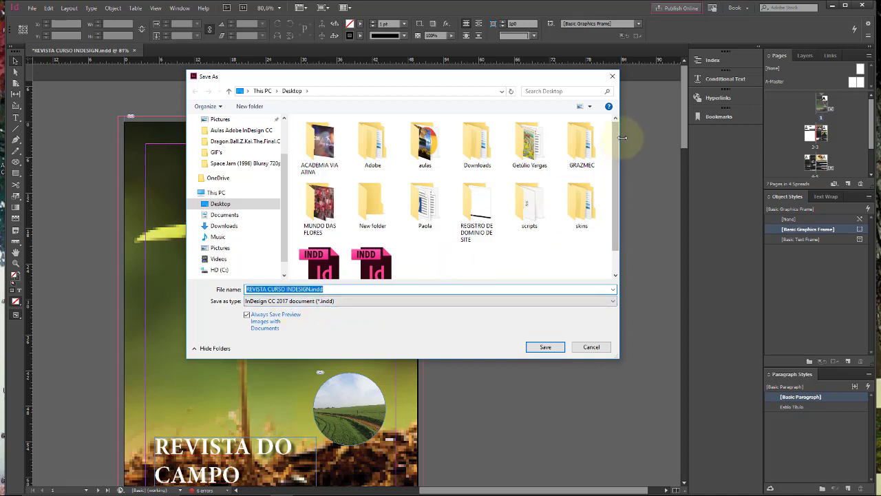
{"action": "scroll", "coordinate": [621, 184], "scroll_direction": "down", "scroll_amount": 1}
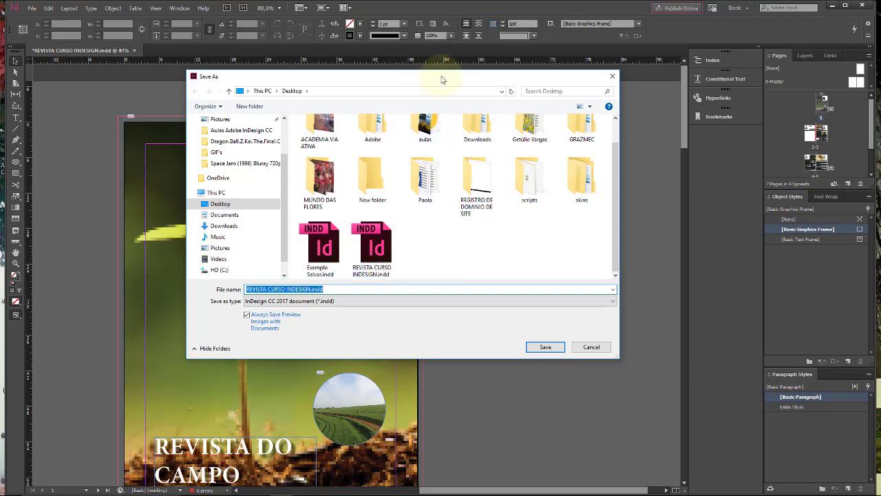
{"action": "left_click_drag", "start_coordinate": [443, 80], "coordinate": [406, 108]}
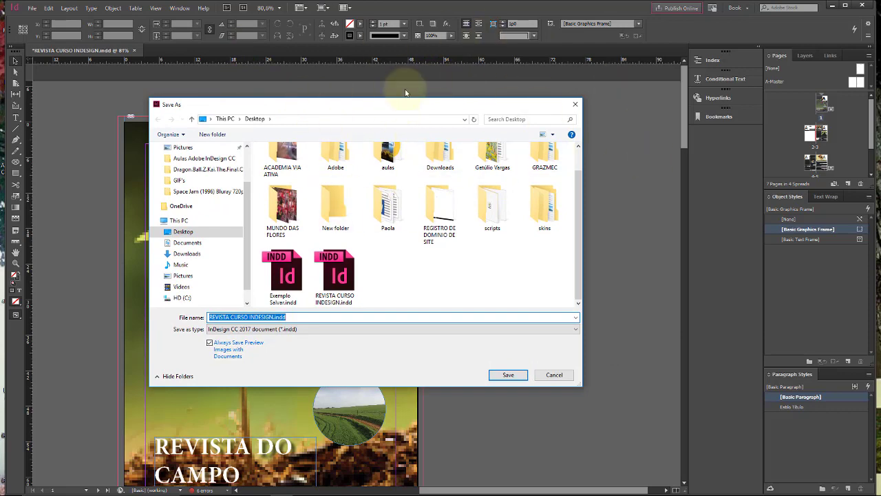
{"action": "left_click", "coordinate": [554, 375]}
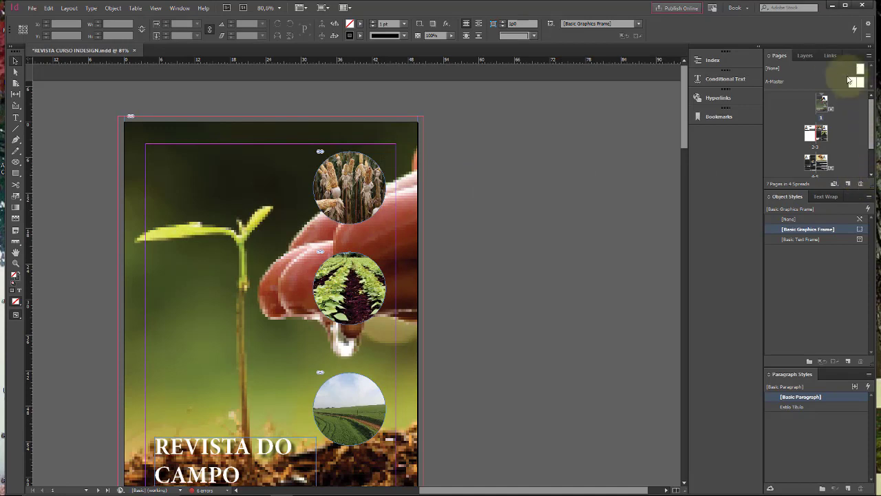
Step: Inspect the link information of the upper two circular images on the cover page
{"action": "left_click", "coordinate": [829, 56]}
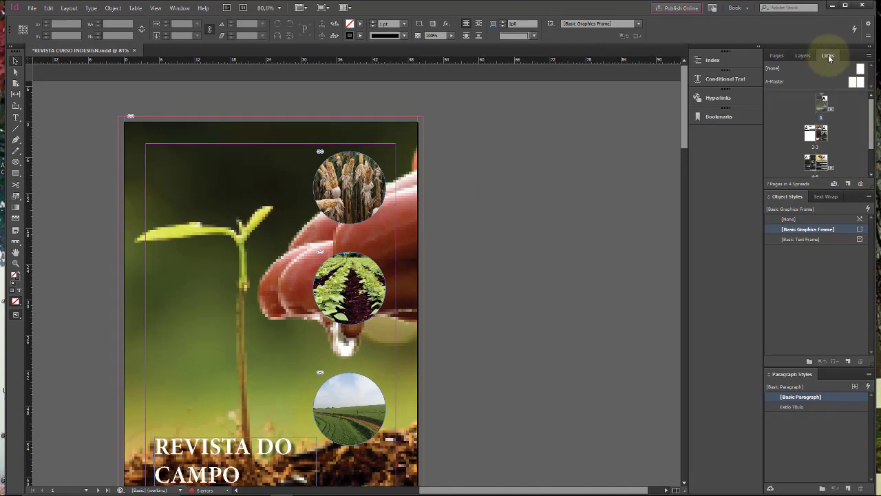
{"action": "left_click", "coordinate": [337, 182]}
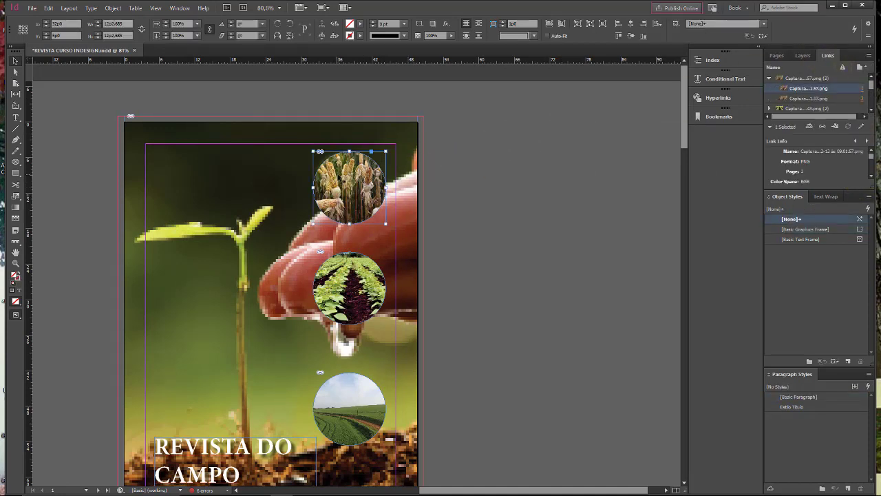
{"action": "left_click", "coordinate": [334, 289]}
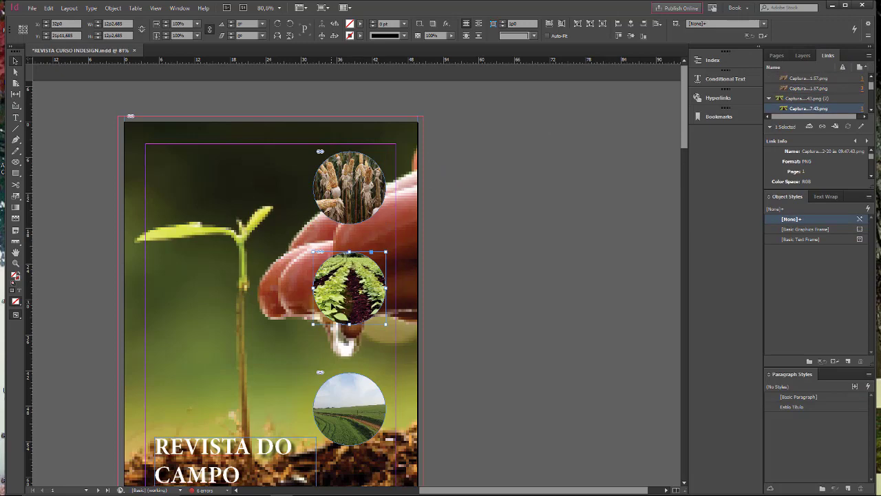
{"action": "left_click", "coordinate": [490, 162]}
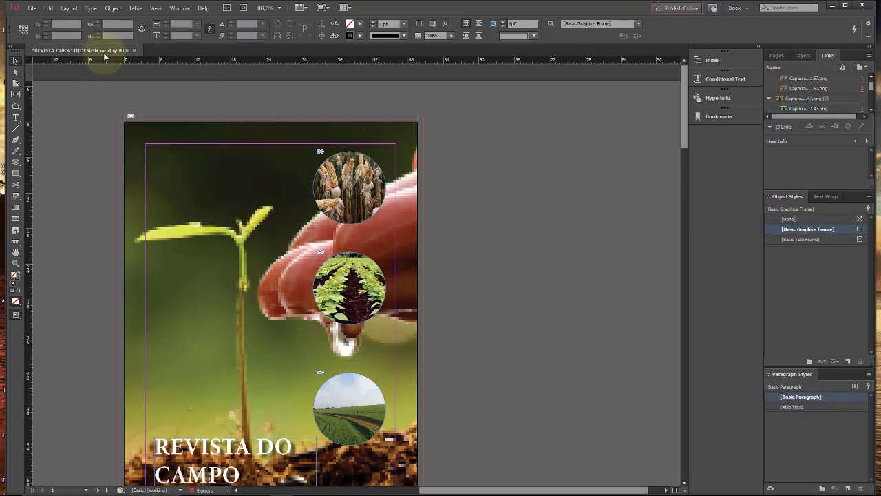
Step: Open the Package dialog for the magazine document
{"action": "left_click", "coordinate": [32, 8]}
{"action": "left_click", "coordinate": [33, 9]}
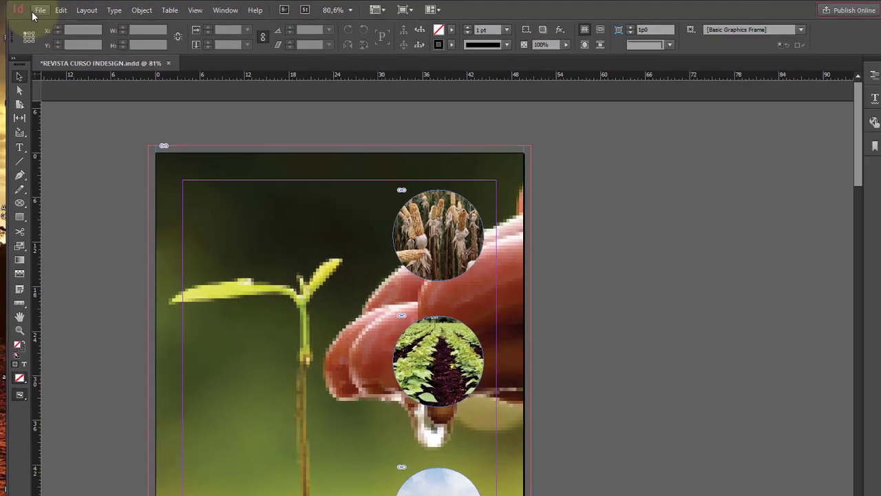
{"action": "left_click", "coordinate": [31, 8]}
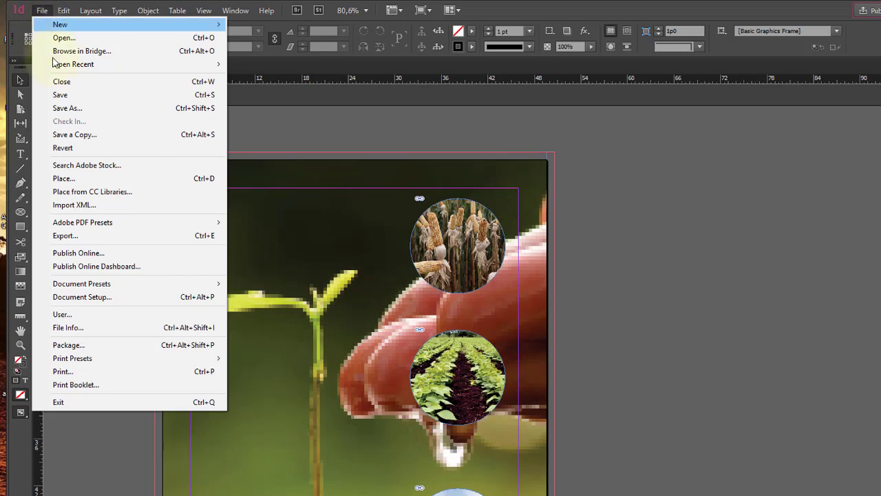
{"action": "left_click", "coordinate": [125, 351]}
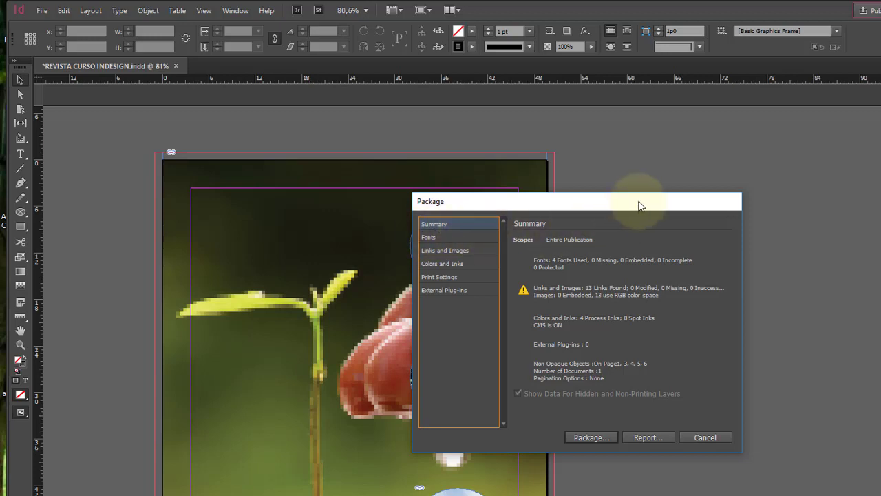
{"action": "left_click_drag", "start_coordinate": [640, 203], "coordinate": [584, 197]}
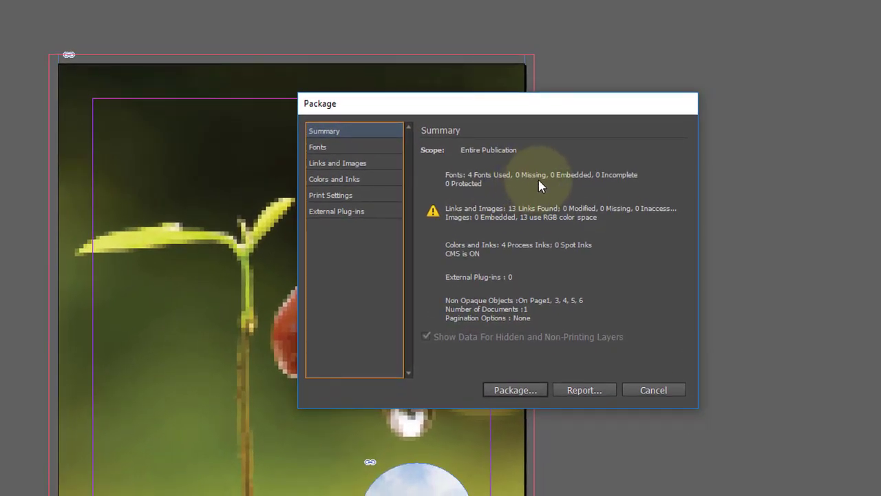
Step: Review the package's fonts, links and images, colors and inks, print settings and external plug-ins, ending at the summary
{"action": "left_click", "coordinate": [321, 147]}
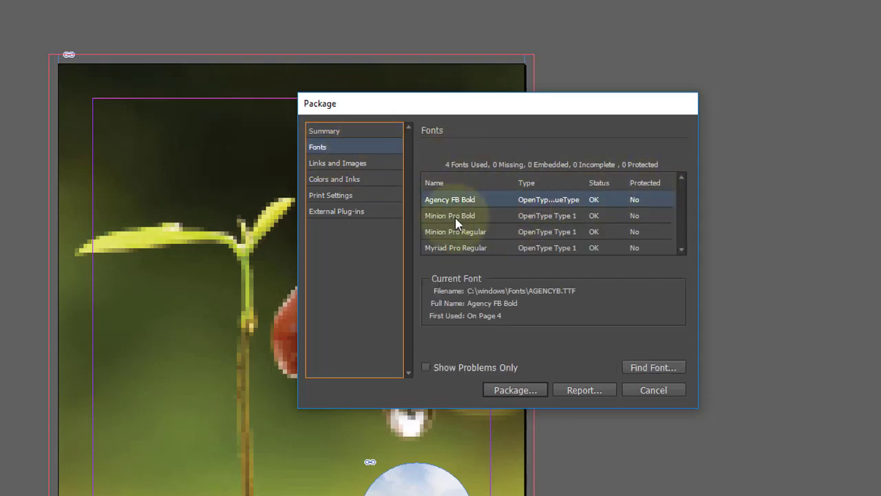
{"action": "left_click", "coordinate": [344, 163]}
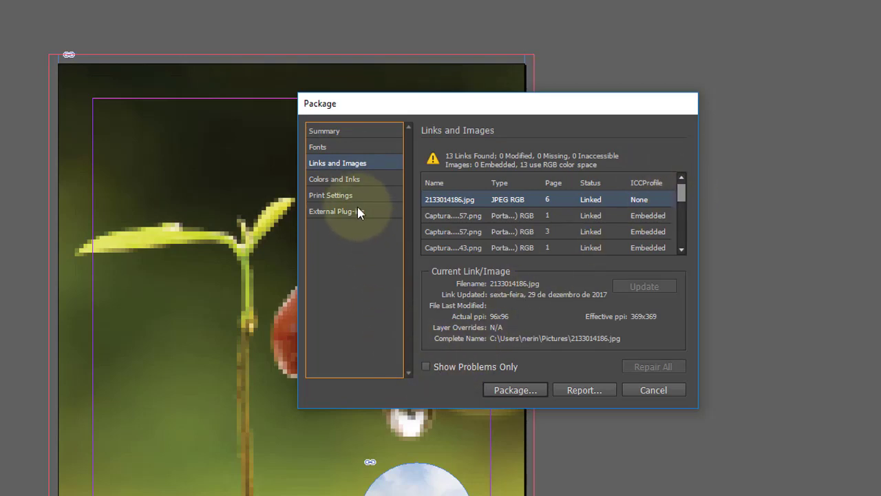
{"action": "left_click", "coordinate": [353, 180]}
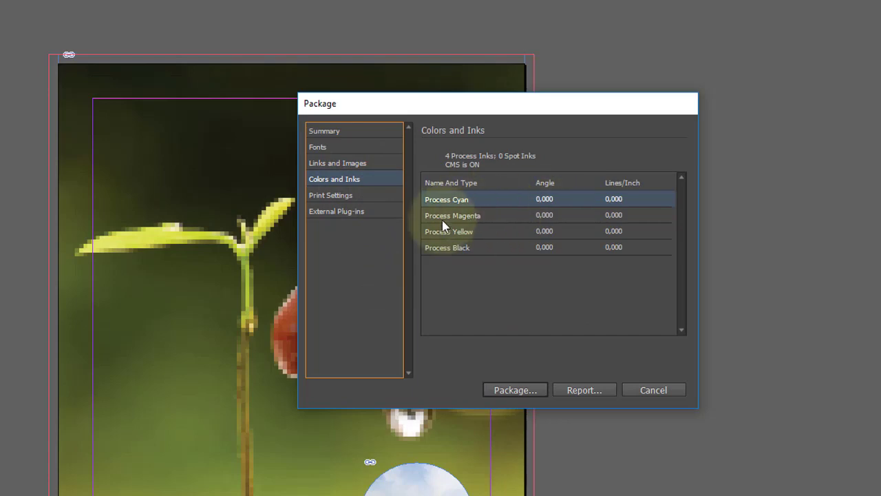
{"action": "left_click", "coordinate": [337, 197]}
{"action": "left_click", "coordinate": [344, 212]}
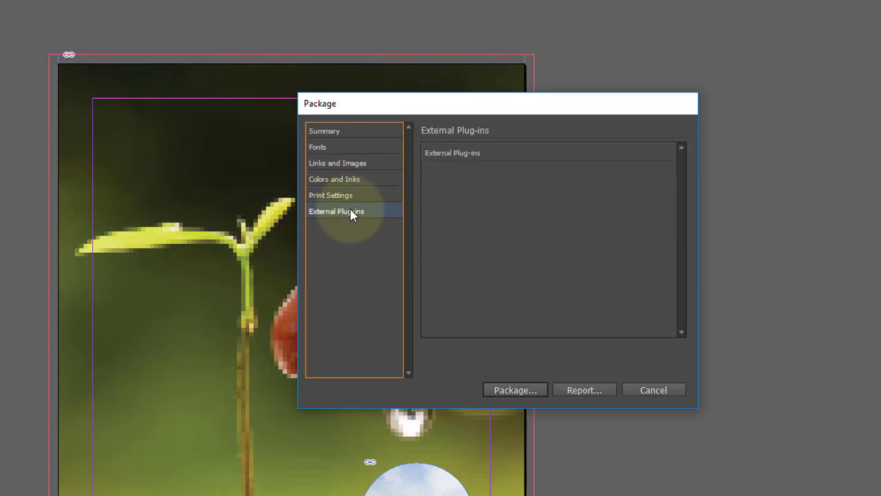
{"action": "left_click", "coordinate": [345, 195]}
{"action": "left_click", "coordinate": [344, 164]}
{"action": "left_click", "coordinate": [324, 146]}
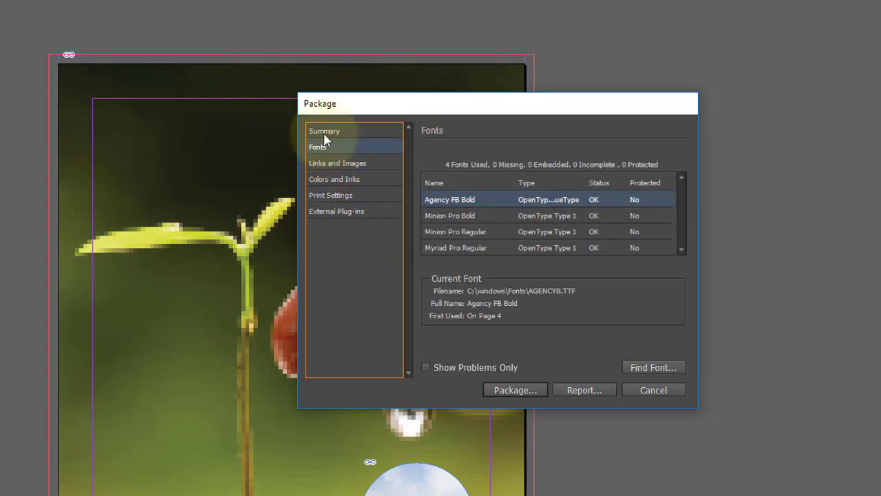
{"action": "left_click", "coordinate": [324, 131]}
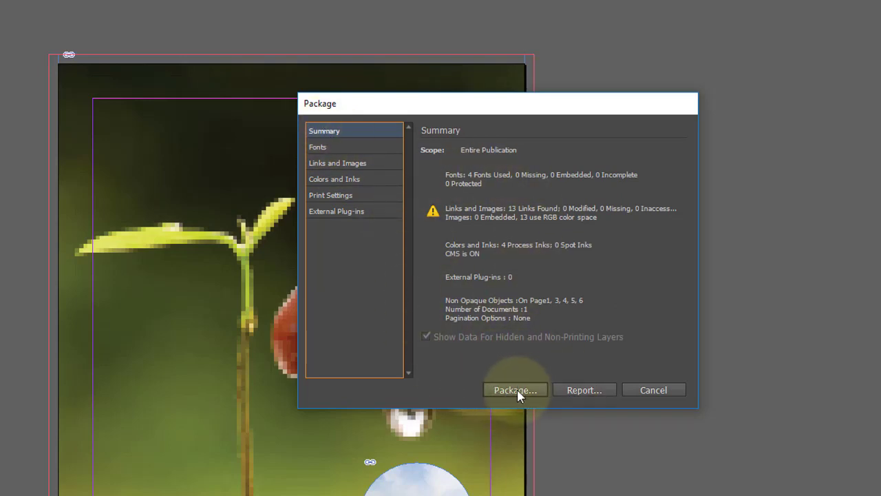
Step: Start the package, save the publication, and name its printing instructions file EXEMPLO PACOTE.txt
{"action": "left_click", "coordinate": [492, 391]}
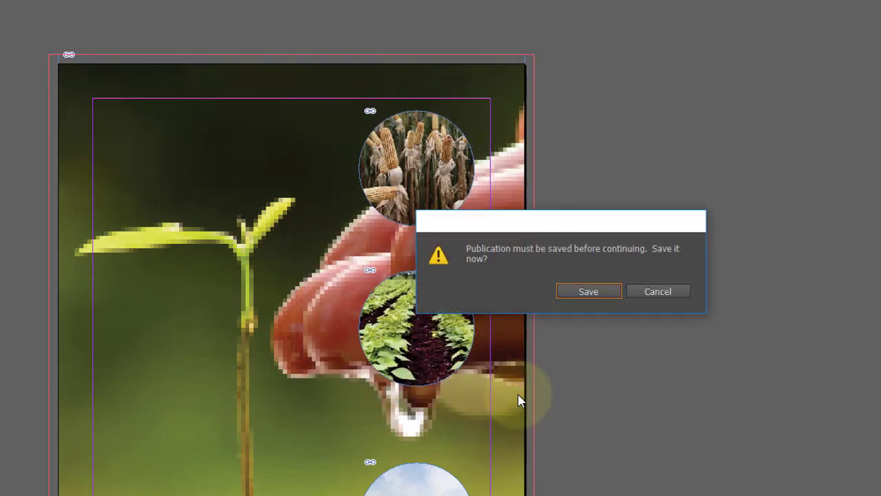
{"action": "left_click", "coordinate": [588, 291]}
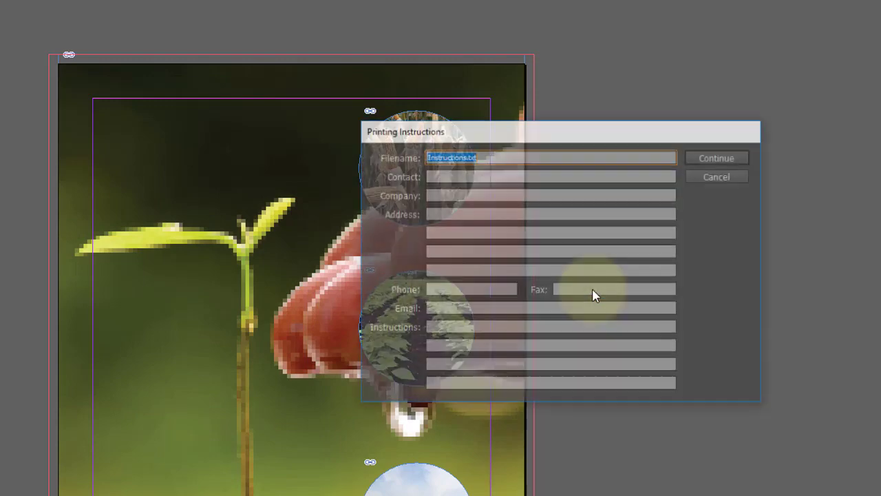
{"action": "left_click", "coordinate": [498, 157]}
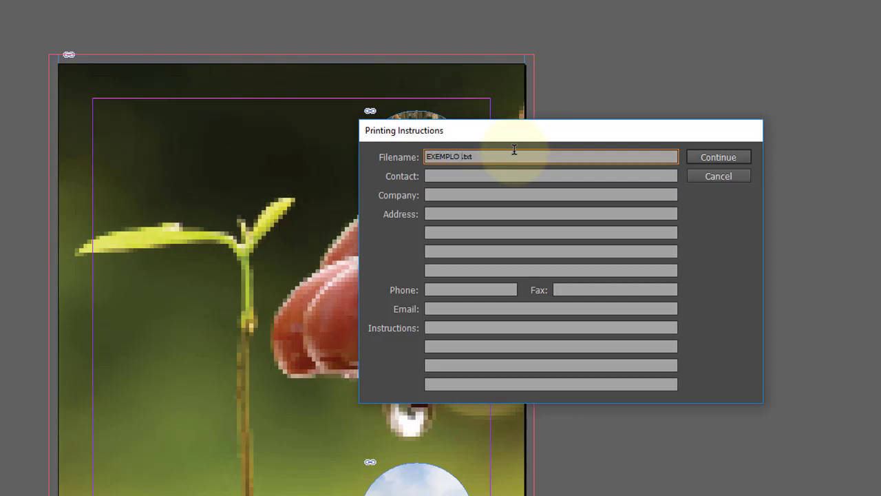
{"action": "left_click", "coordinate": [729, 158]}
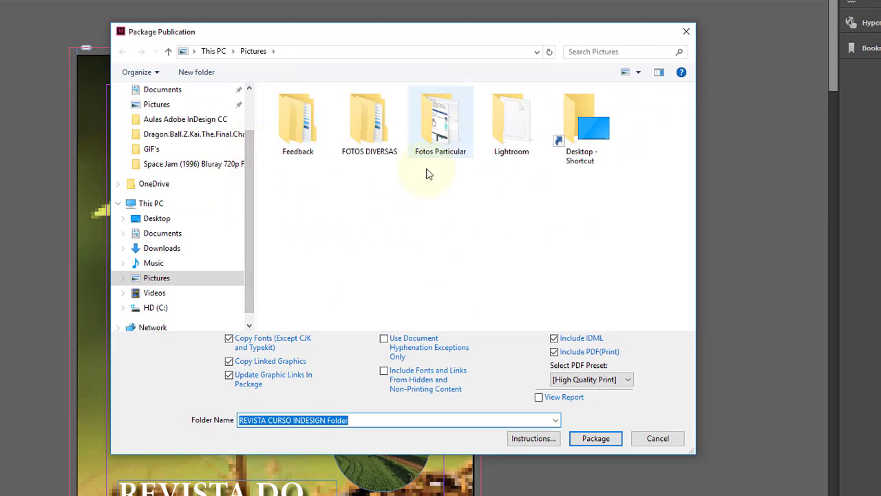
Step: Set the package destination to the Desktop and name its folder REVISTA CURSO INDESIGN PACOTE
{"action": "left_click_drag", "start_coordinate": [250, 167], "coordinate": [267, 120]}
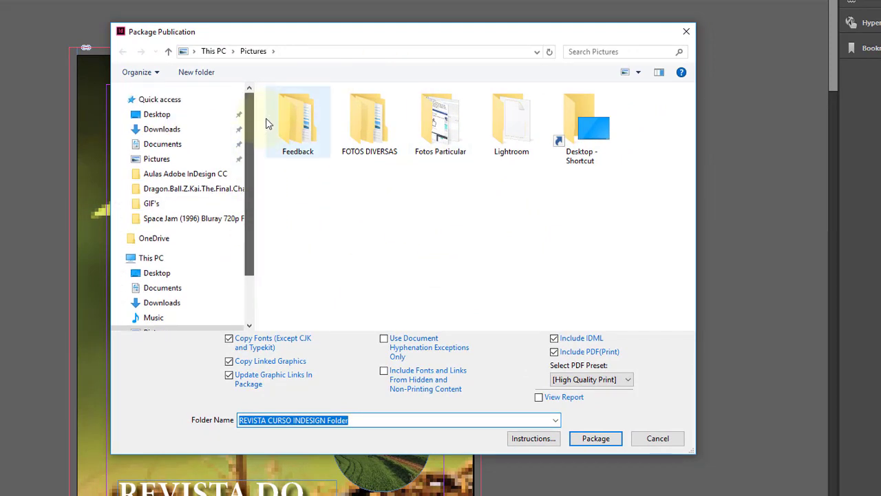
{"action": "left_click", "coordinate": [163, 115]}
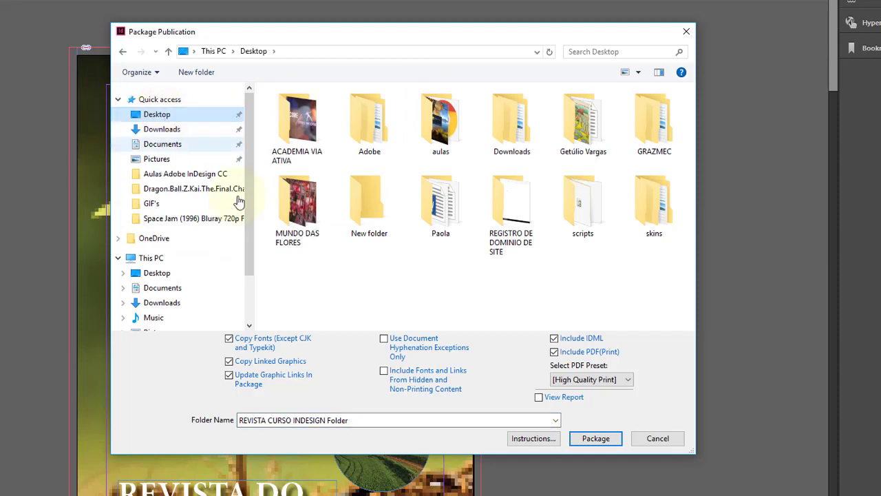
{"action": "left_click", "coordinate": [357, 424]}
{"action": "left_click", "coordinate": [363, 423]}
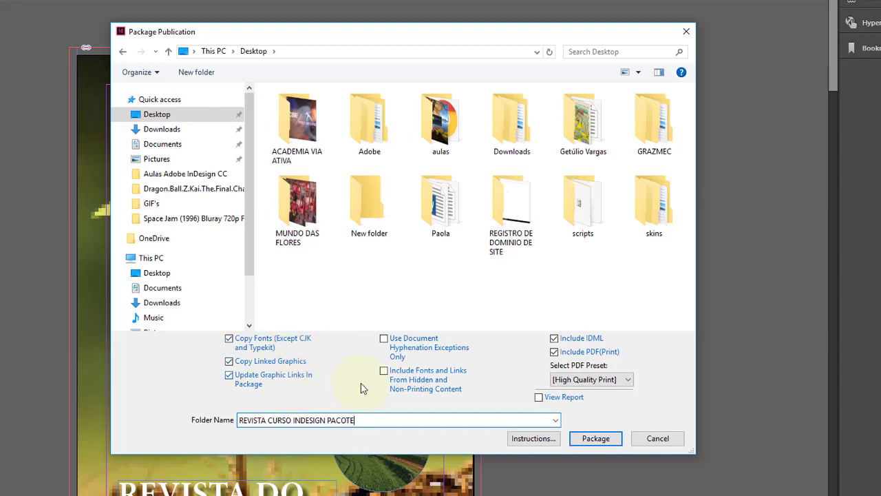
Step: Set the package options for document-only hyphenation exceptions and for fonts and links from hidden and non-printing content
{"action": "left_click", "coordinate": [384, 339]}
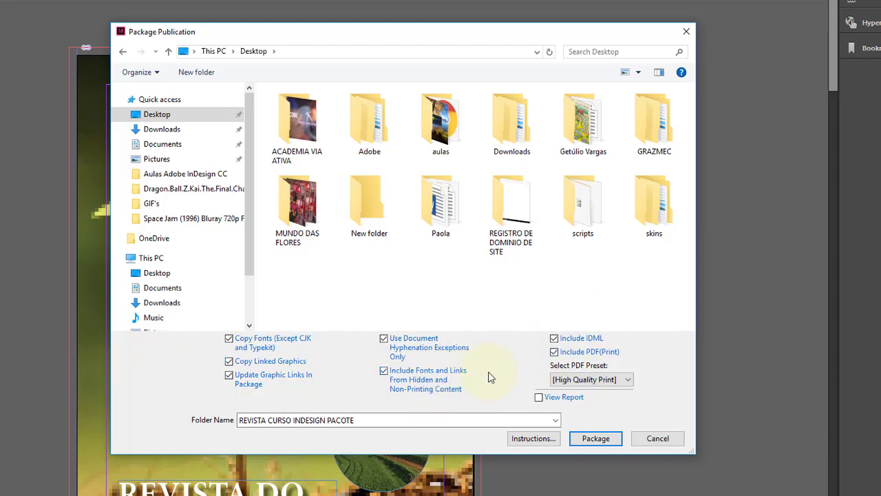
{"action": "left_click", "coordinate": [627, 382]}
{"action": "left_click", "coordinate": [632, 386]}
{"action": "left_click", "coordinate": [388, 354]}
{"action": "left_click", "coordinate": [386, 373]}
Step: Create the package and accept the font-copying restrictions notice
{"action": "left_click", "coordinate": [594, 438]}
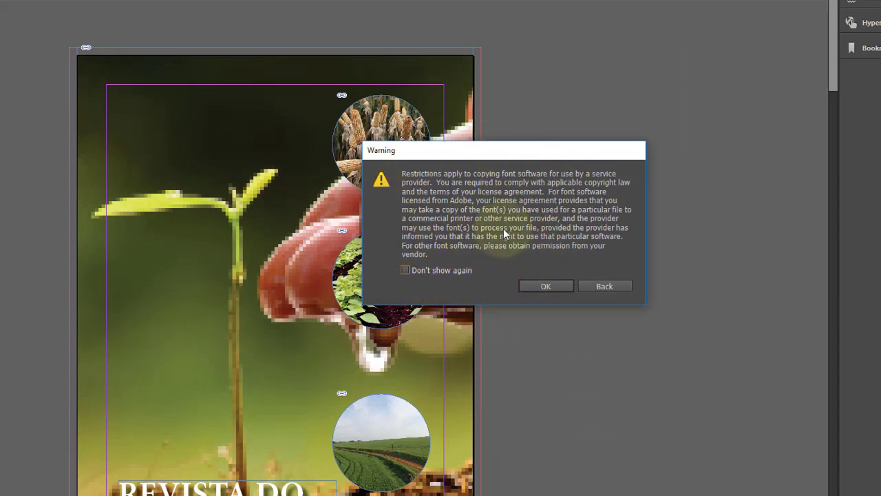
{"action": "left_click", "coordinate": [432, 270]}
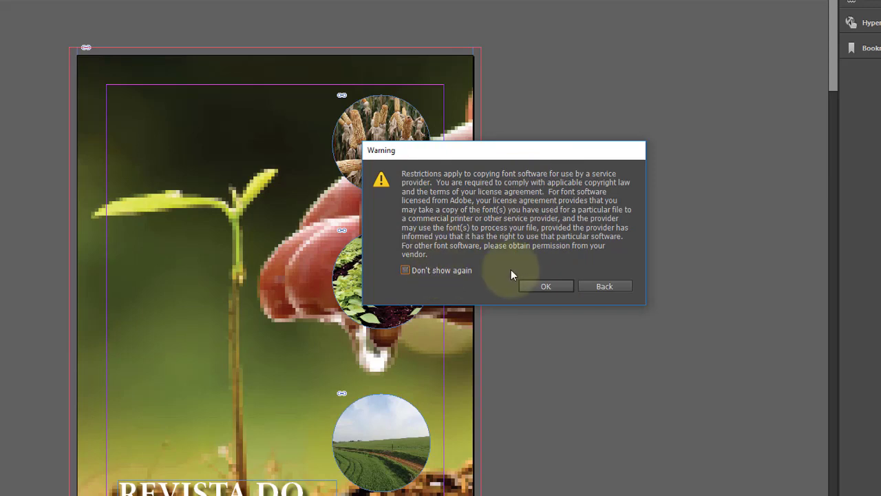
{"action": "left_click", "coordinate": [551, 286]}
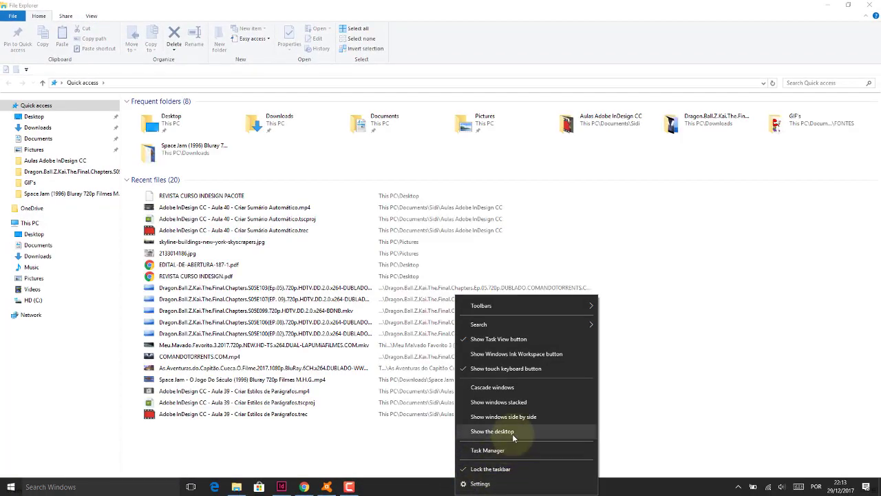
Step: Switch to the Windows desktop and move the REVISTA CURSO INDESIGN PACOTE folder into the last column of icons
{"action": "left_click", "coordinate": [513, 433]}
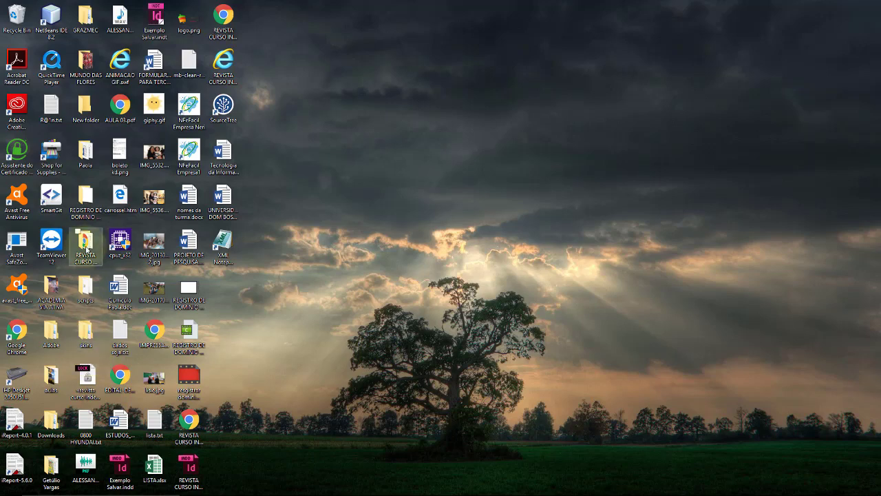
{"action": "mouse_move", "coordinate": [85, 242]}
{"action": "left_click_drag", "start_coordinate": [86, 242], "coordinate": [227, 200]}
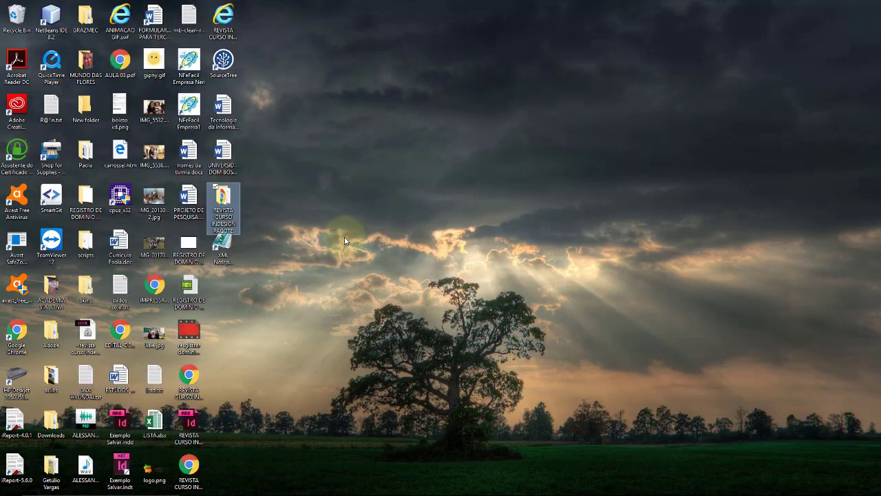
{"action": "right_click", "coordinate": [330, 194]}
{"action": "left_click", "coordinate": [236, 180]}
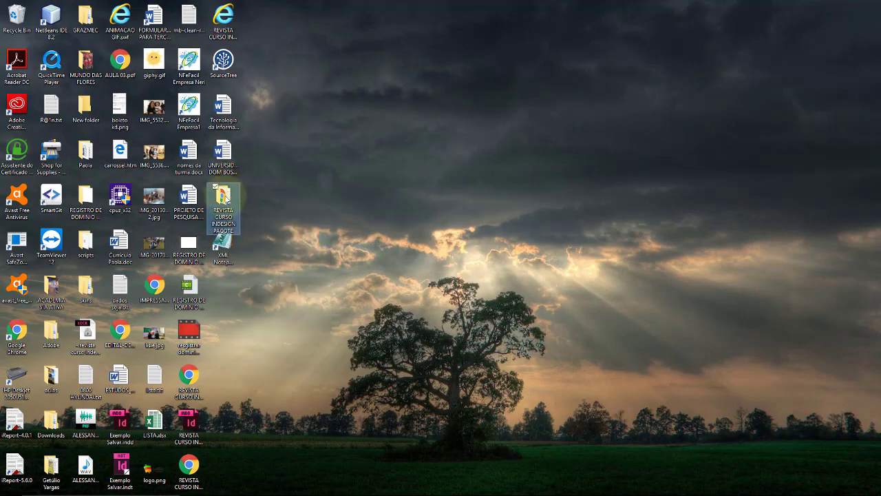
Step: Open the REVISTA CURSO INDESIGN PACOTE folder and view its EXEMPLO PACOTE.txt instructions file
{"action": "double_click", "coordinate": [227, 198]}
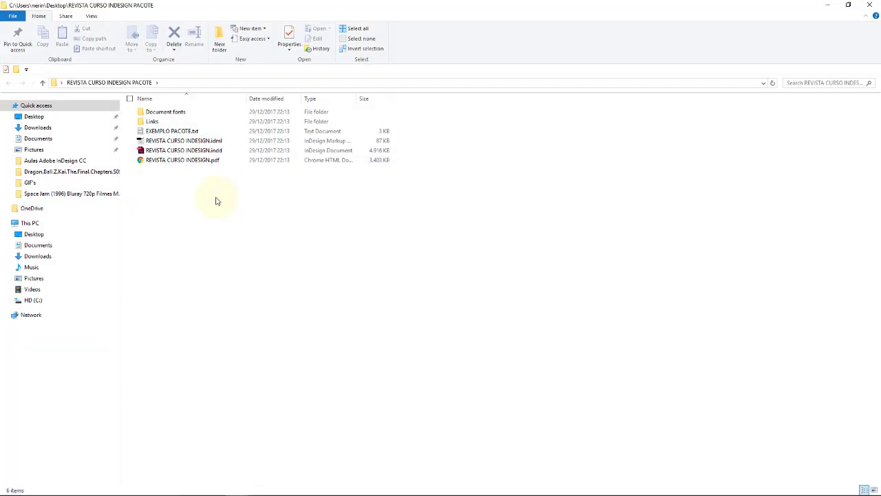
{"action": "double_click", "coordinate": [170, 131]}
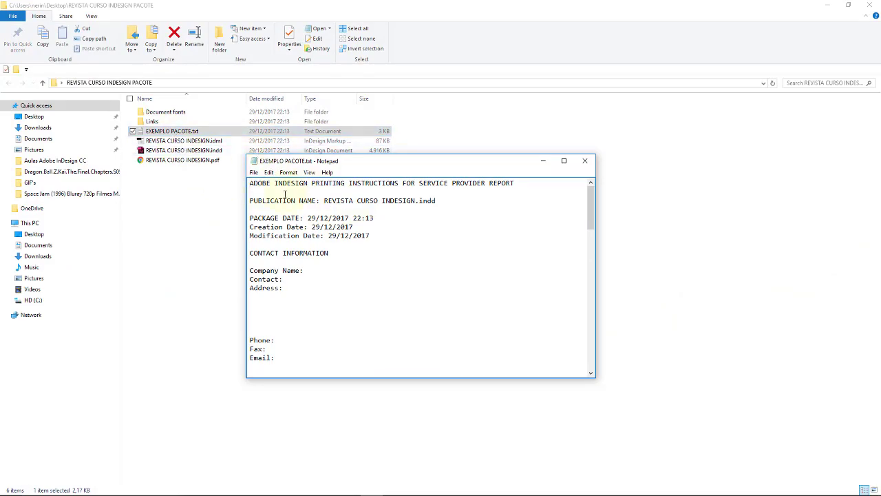
Step: Look over the publication, contact and special-instructions sections of the EXEMPLO PACOTE.txt report and close it
{"action": "left_click_drag", "start_coordinate": [592, 195], "coordinate": [612, 255]}
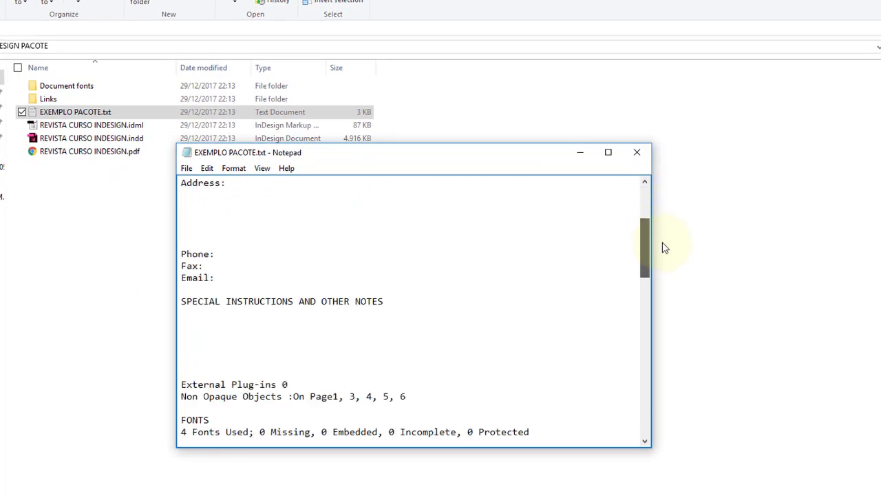
{"action": "left_click_drag", "start_coordinate": [675, 280], "coordinate": [311, 231]}
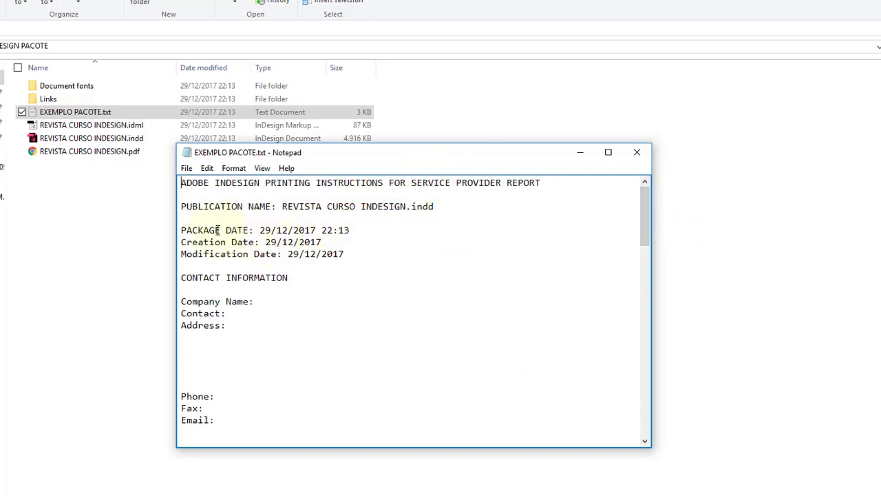
{"action": "left_click", "coordinate": [636, 153]}
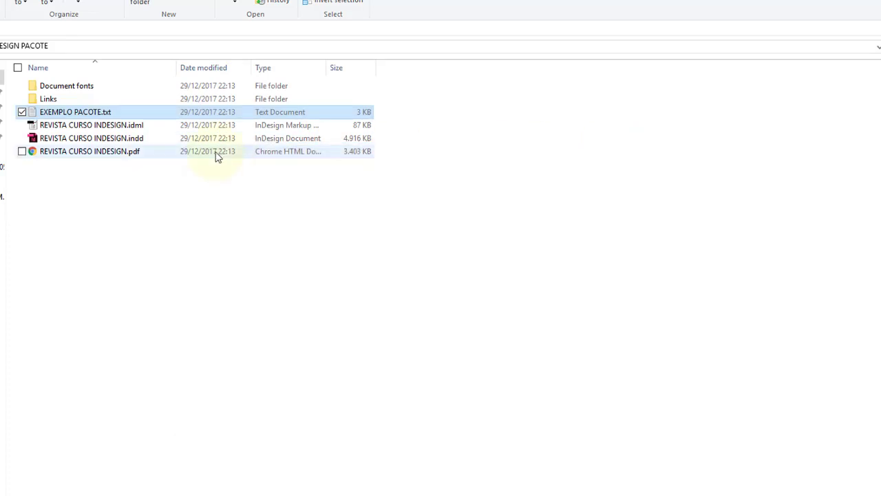
Step: Reopen EXEMPLO PACOTE.txt, read its fonts, inks and file package list sections, and close it
{"action": "double_click", "coordinate": [116, 114]}
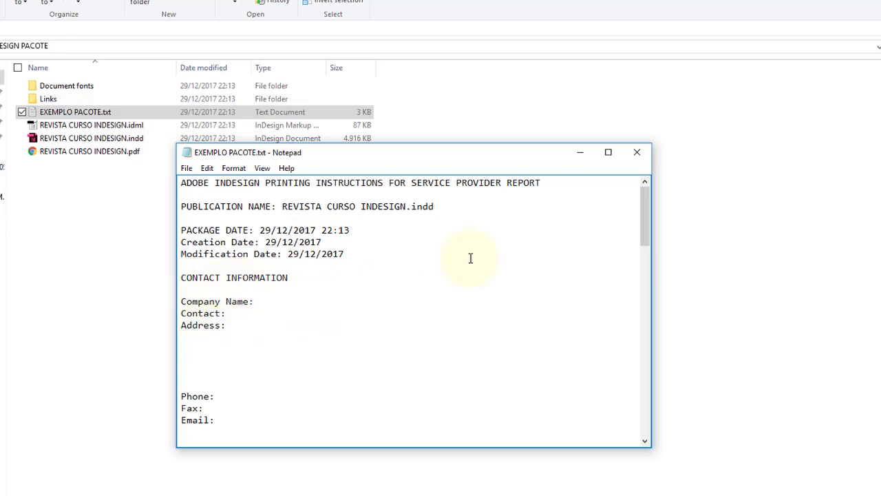
{"action": "left_click_drag", "start_coordinate": [649, 223], "coordinate": [634, 296]}
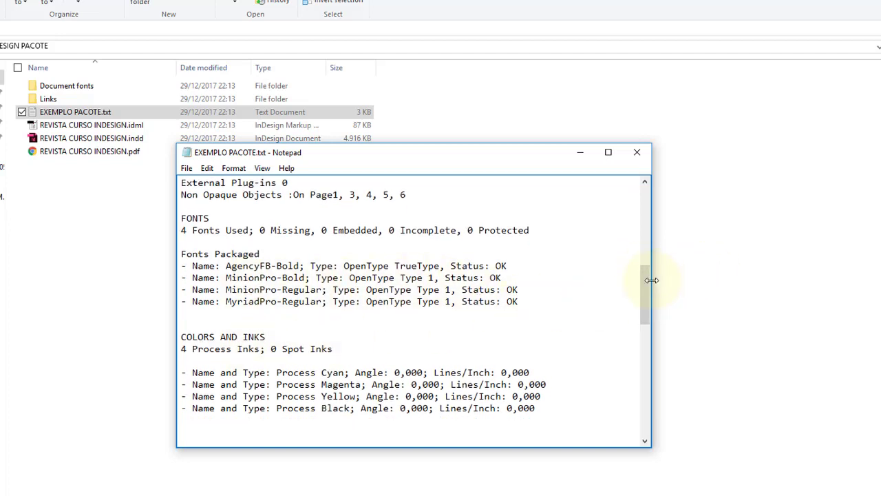
{"action": "left_click_drag", "start_coordinate": [649, 289], "coordinate": [662, 418]}
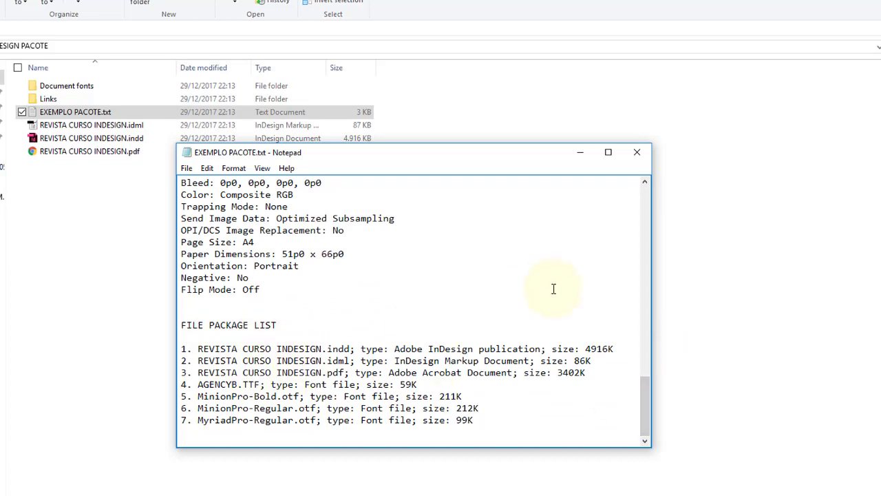
{"action": "left_click", "coordinate": [637, 152]}
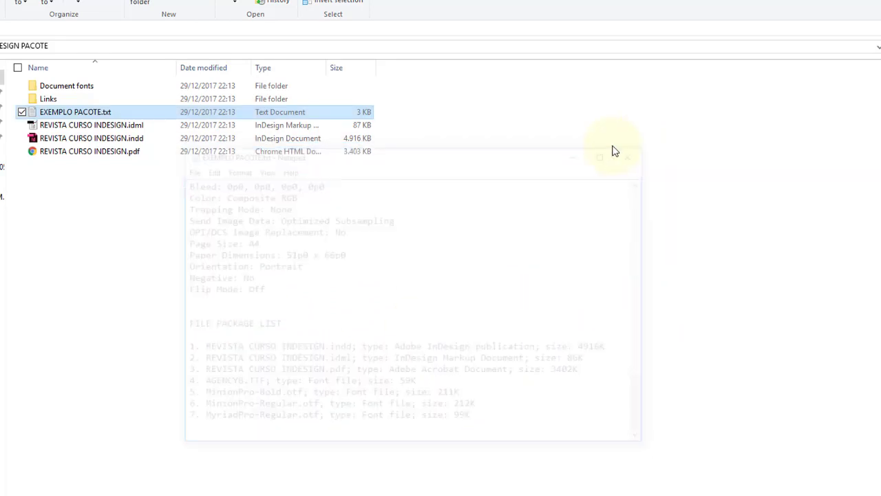
Step: Check the packaged INDD and PDF files and view the contents of the Document fonts and Links folders
{"action": "left_click", "coordinate": [91, 140]}
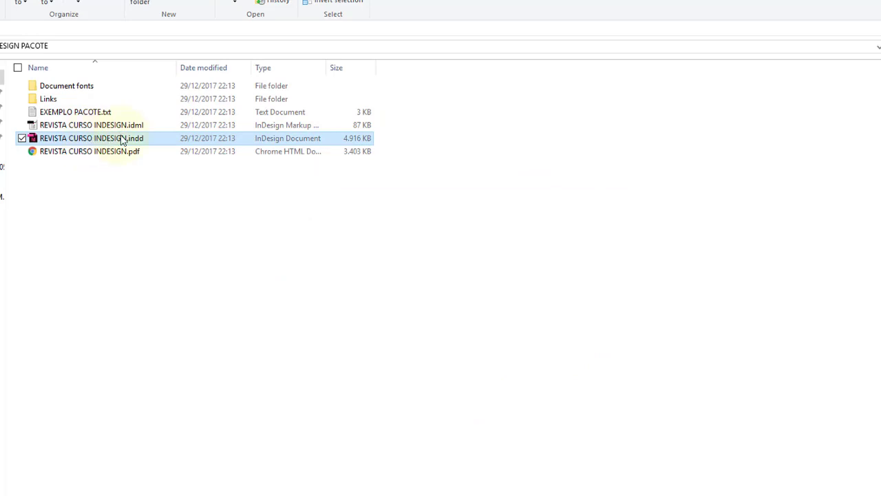
{"action": "left_click", "coordinate": [90, 152]}
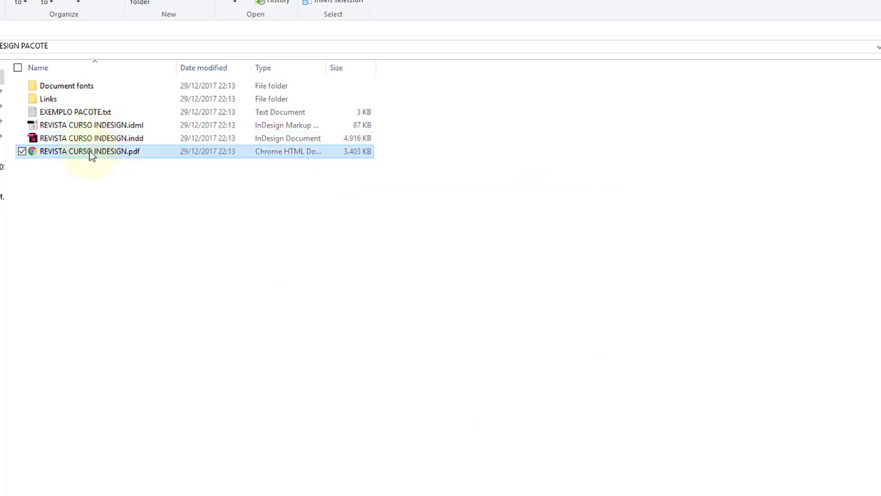
{"action": "double_click", "coordinate": [74, 85]}
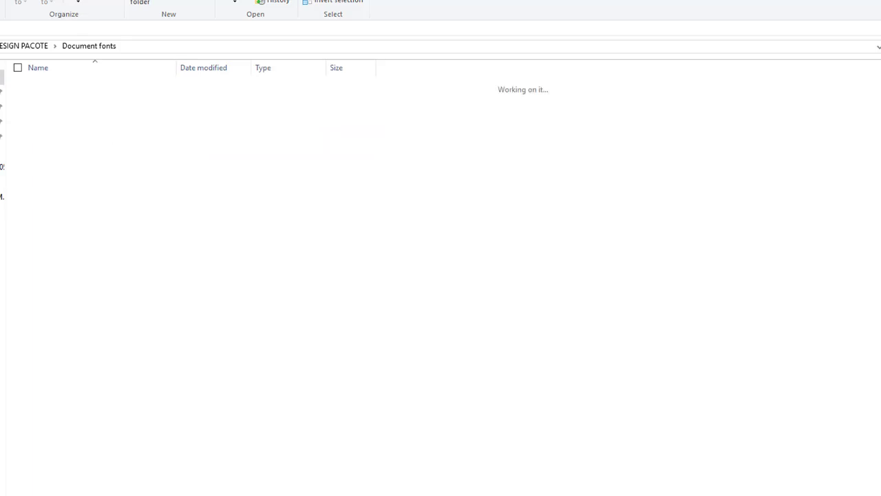
{"action": "key", "text": "alt+Up"}
{"action": "double_click", "coordinate": [45, 99]}
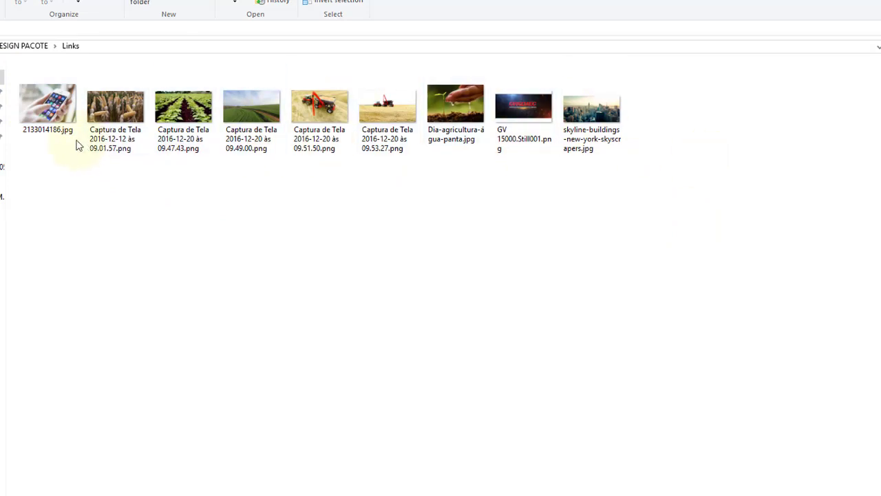
{"action": "key", "text": "alt+Left"}
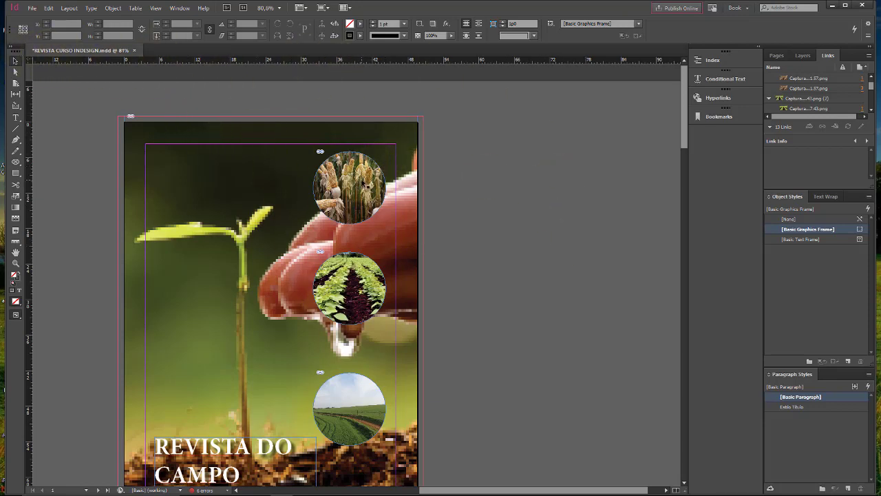
Step: Switch to InDesign and select the REVISTA DO CAMPO title text frame on the cover page
{"action": "left_click", "coordinate": [266, 446]}
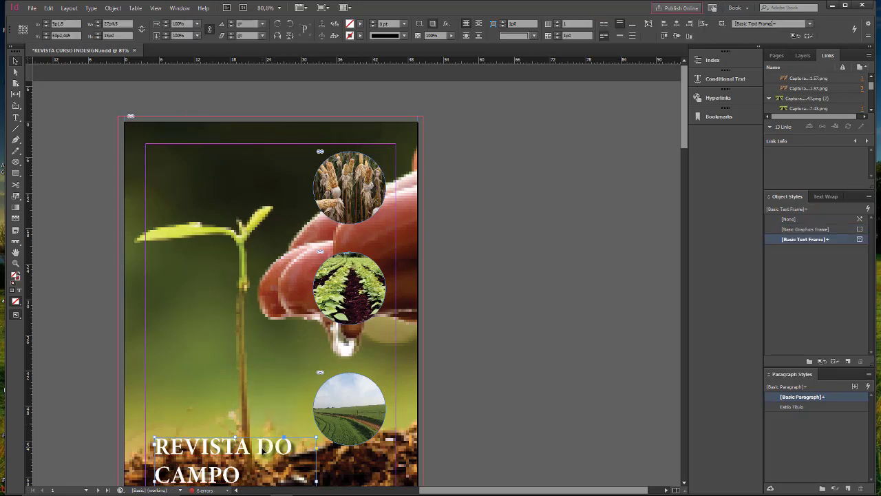